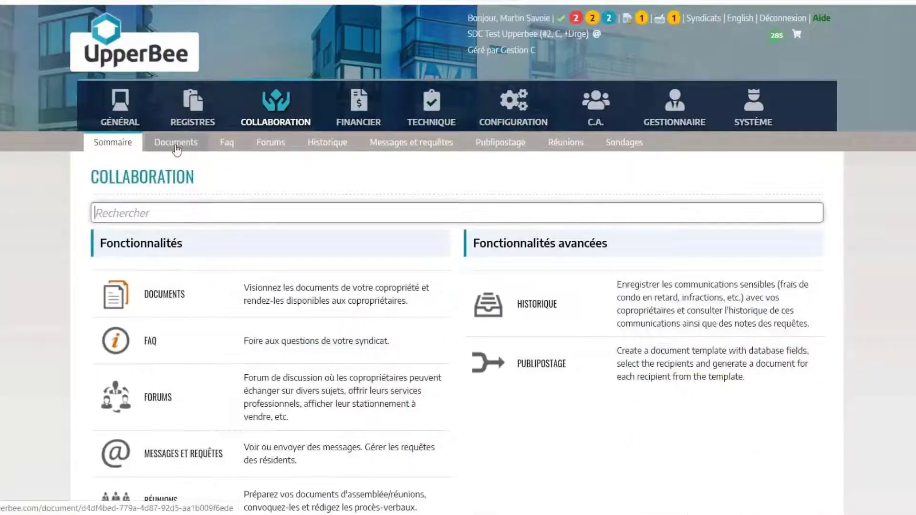
Step: Create a folder named "Procès-verbaux C.A. 2001-2018" with public visibility in the document library
left_click(176, 143)
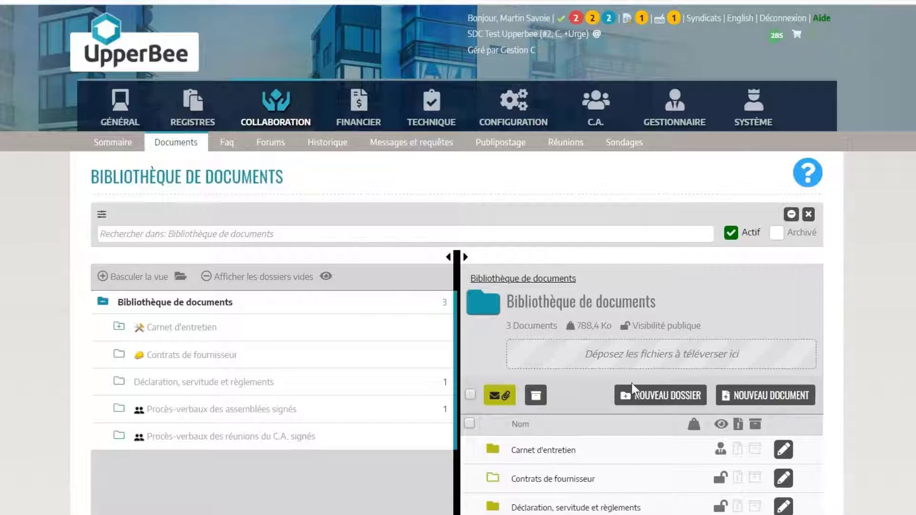
scroll(776, 265, "down", 2)
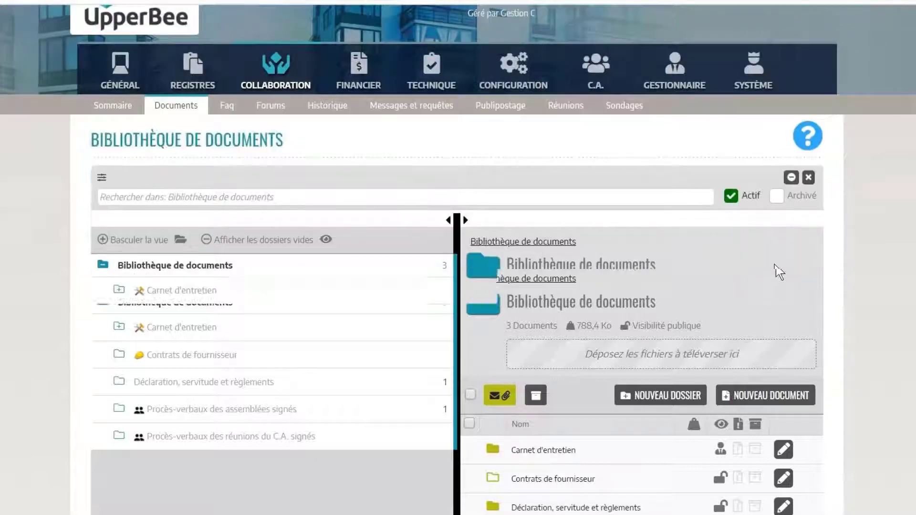
scroll(772, 263, "down", 3)
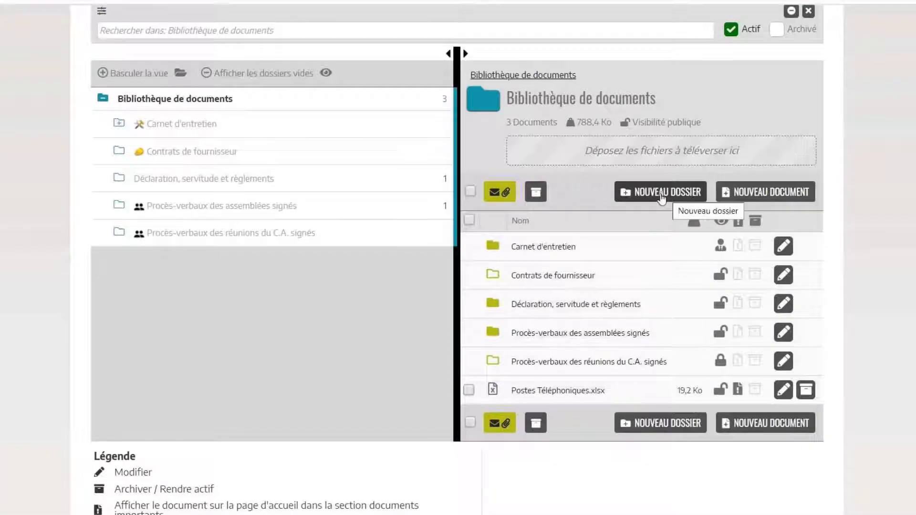
left_click(660, 193)
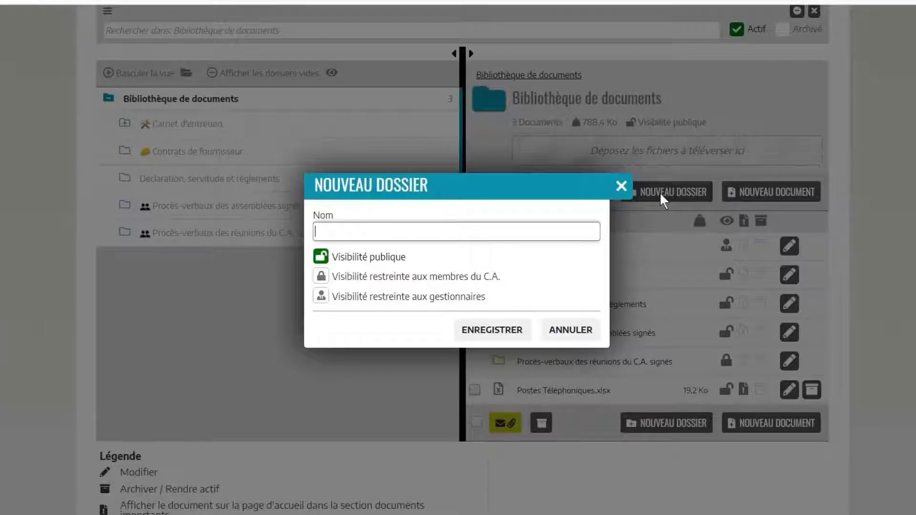
type("Procès-verbaux C.A,")
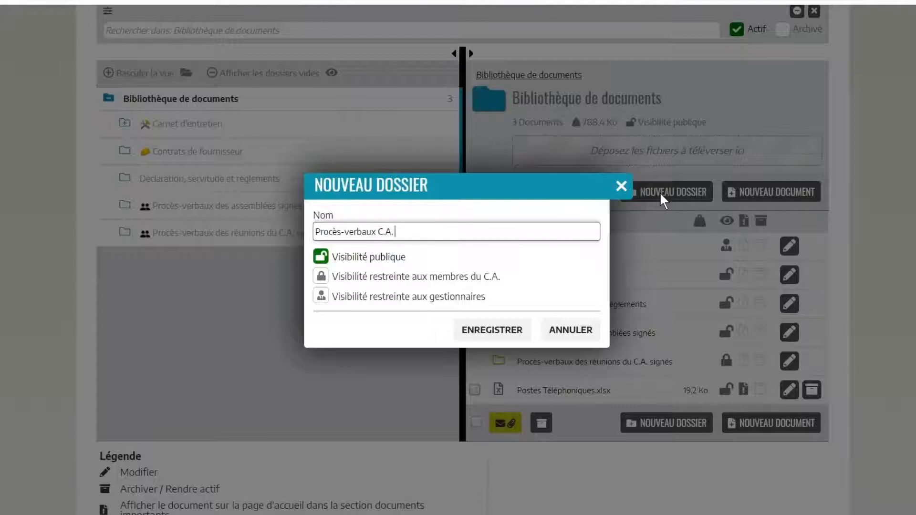
type("2001-2018")
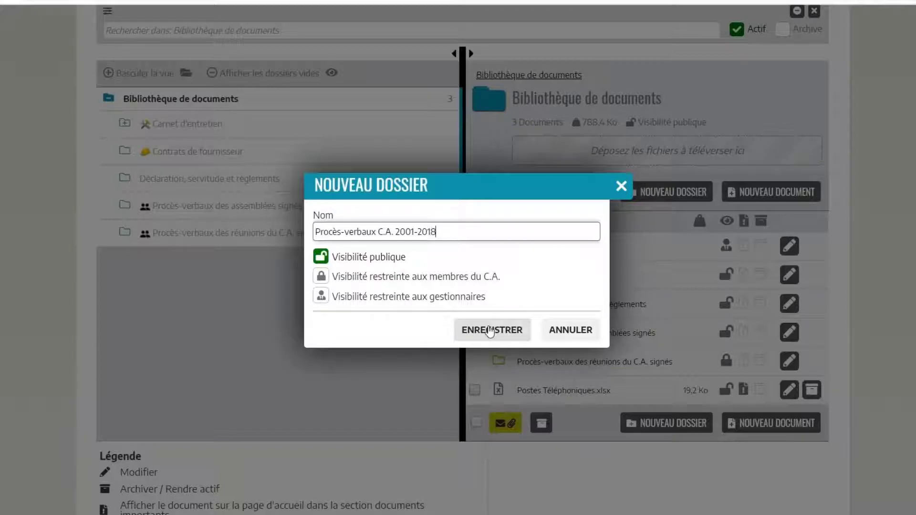
left_click(490, 331)
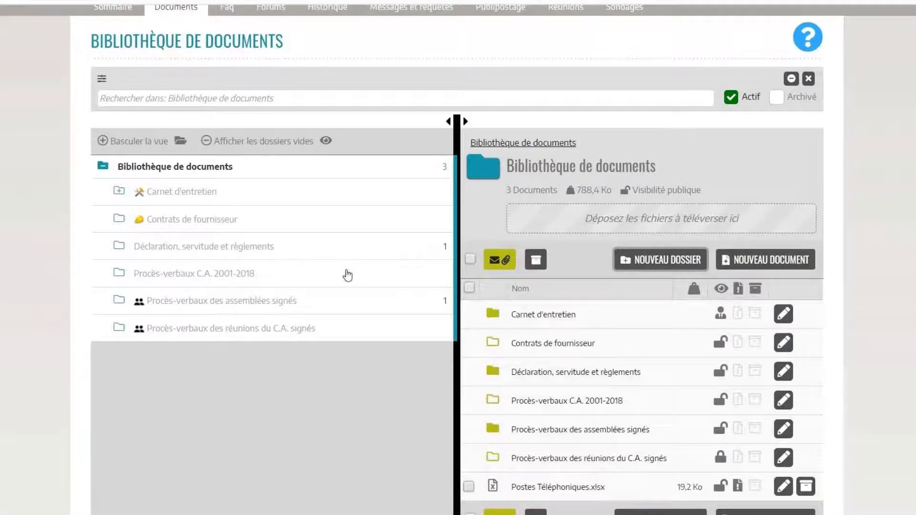
Step: Upload "Meeting minutes - 2001.pdf" from the Test Upperbee folder into Procès-verbaux C.A. 2001-2018 with public visibility
left_click(199, 281)
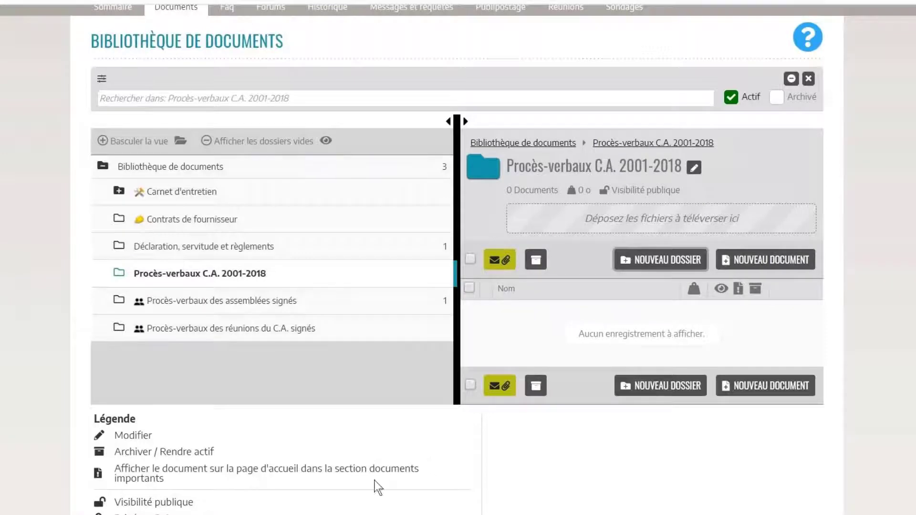
mouse_move(326, 514)
left_click(326, 514)
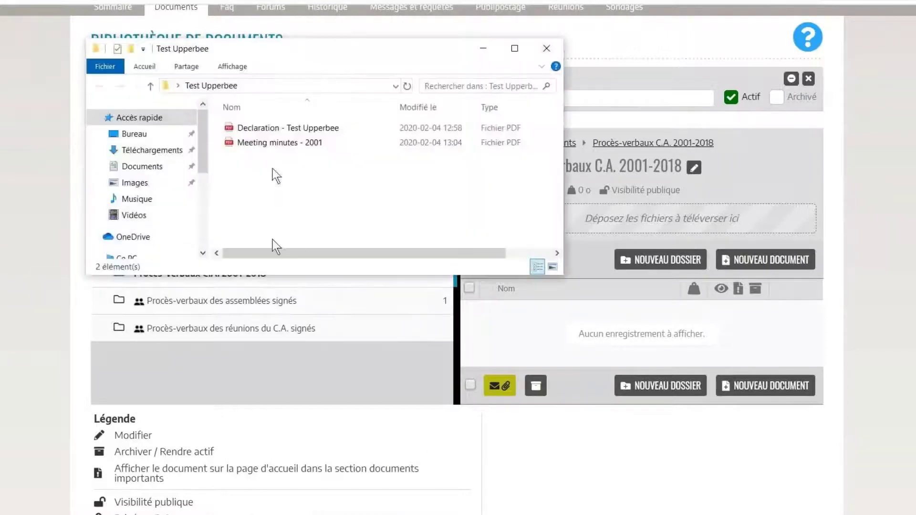
left_click_drag(270, 142, 612, 221)
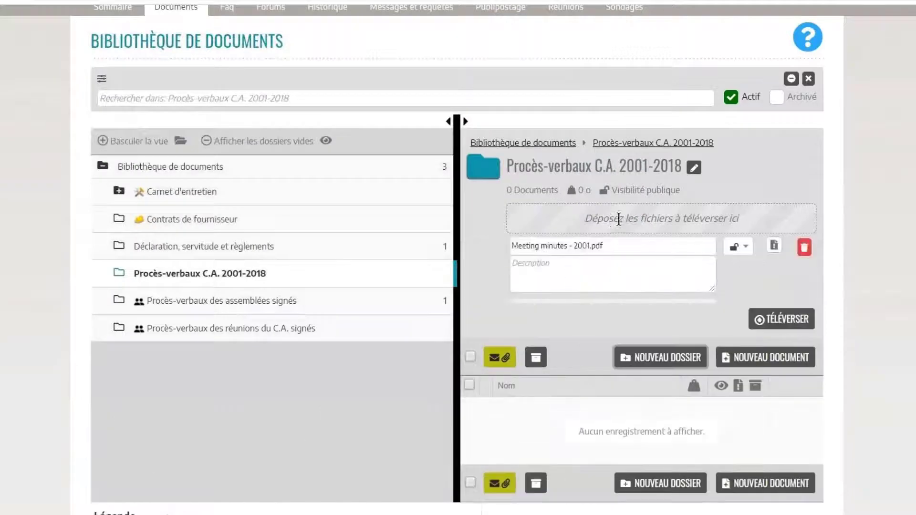
left_click(746, 257)
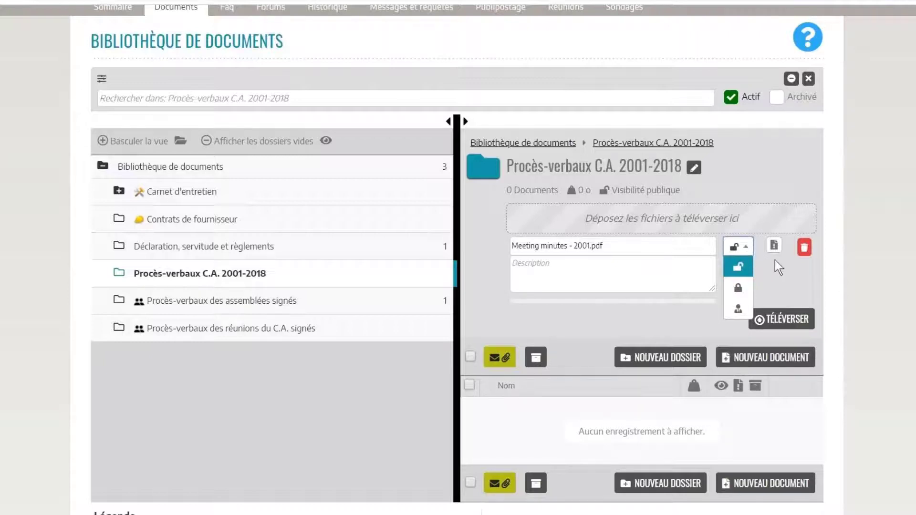
left_click(739, 266)
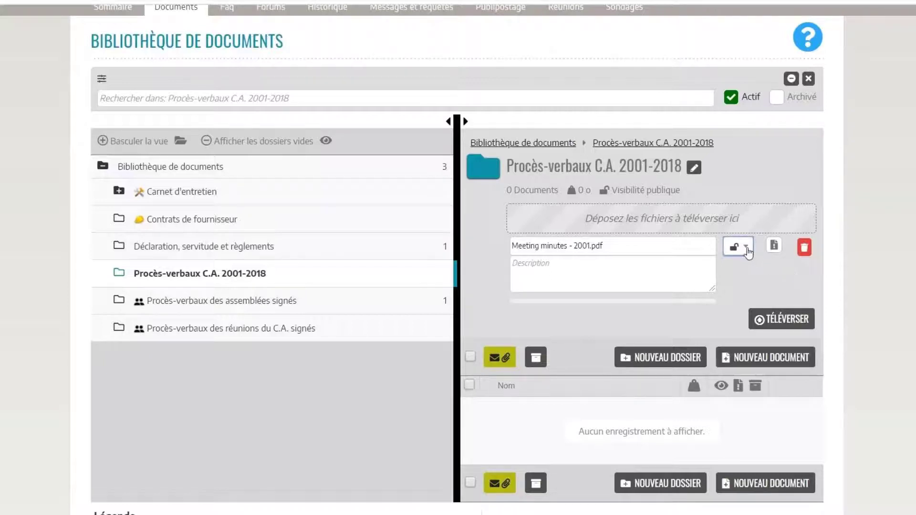
left_click(707, 272)
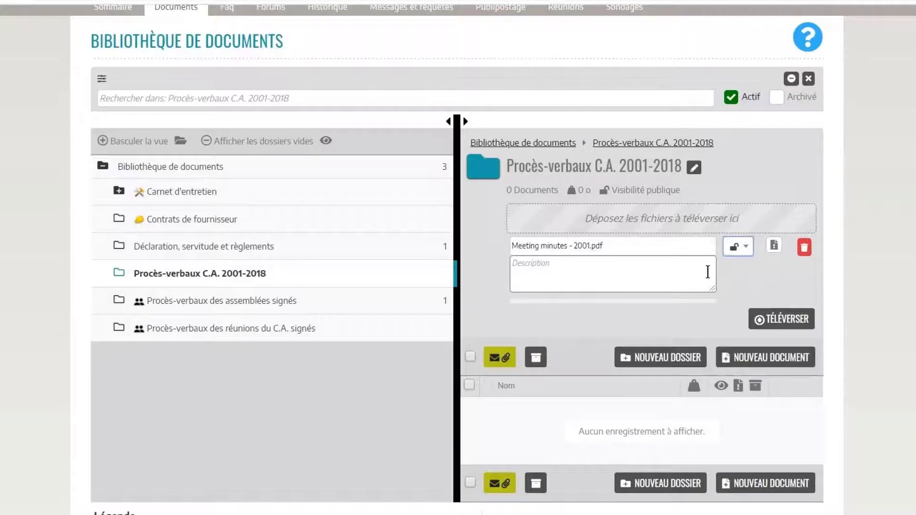
left_click(785, 319)
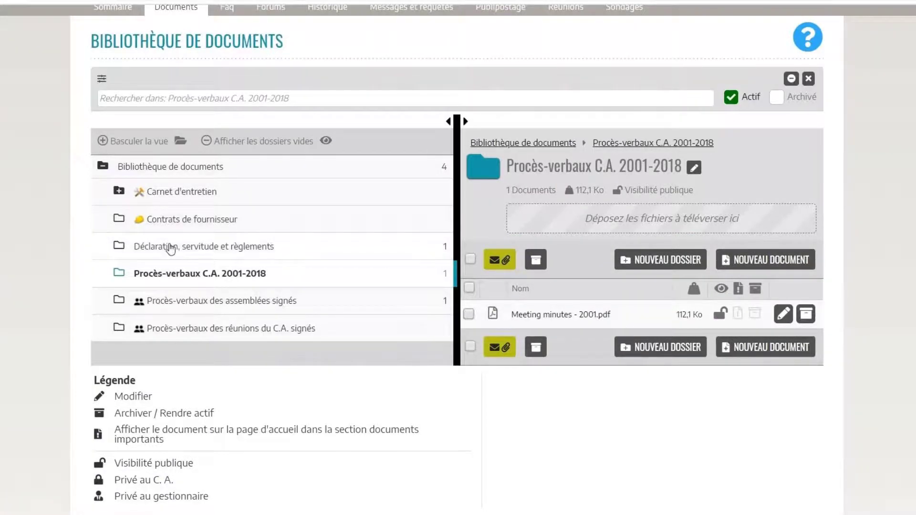
Step: Upload "Declaration - Test Upperbee.pdf" from the Test Upperbee folder into the Déclaration, servitude et règlements library folder
left_click(261, 248)
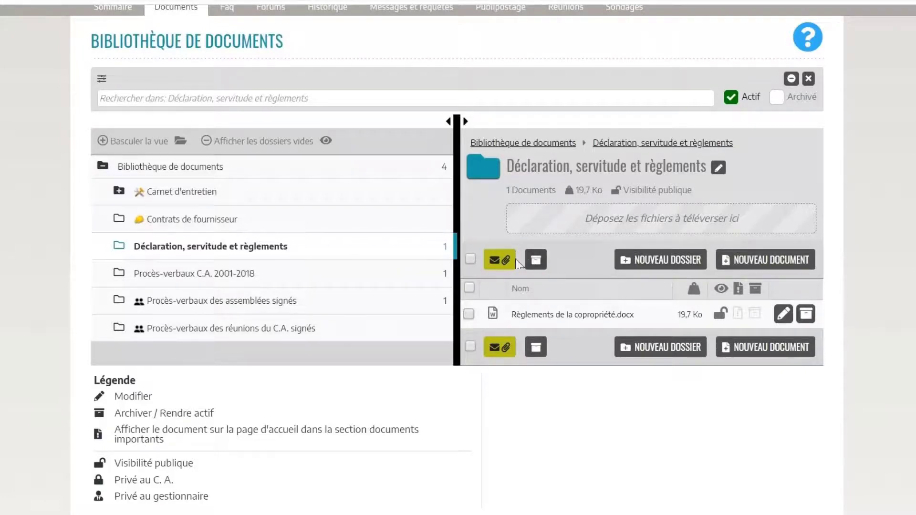
left_click(745, 263)
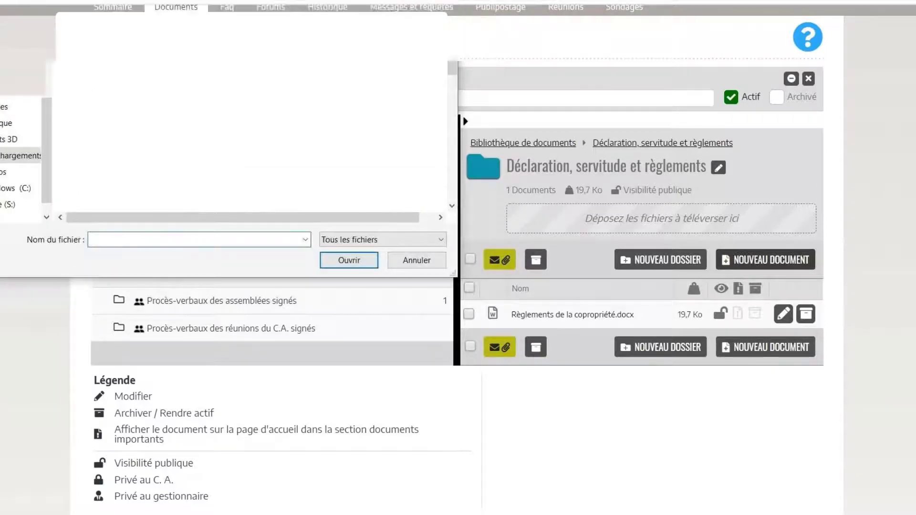
key("Escape")
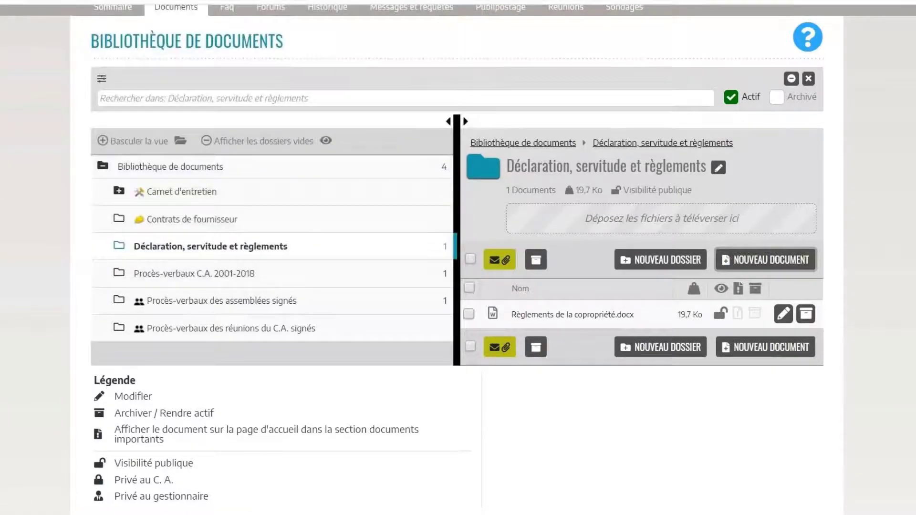
key("alt+Tab")
left_click_drag(295, 128, 618, 219)
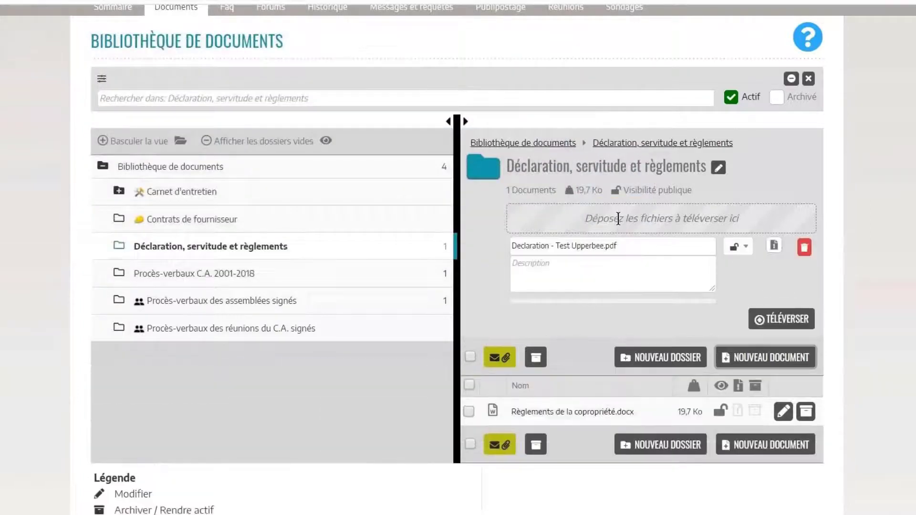
left_click(768, 310)
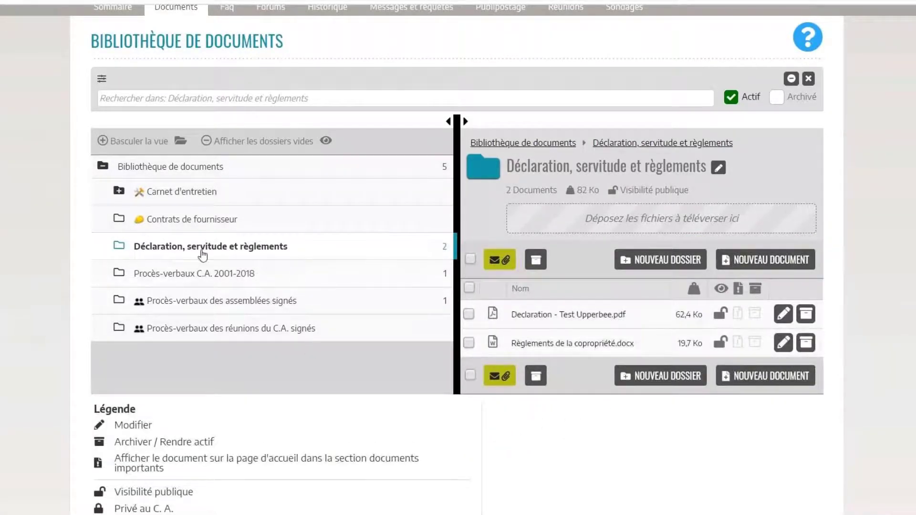
Step: View the files under Déclaration, servitude et règlements in the register of rules
scroll(531, 271, "up", 1)
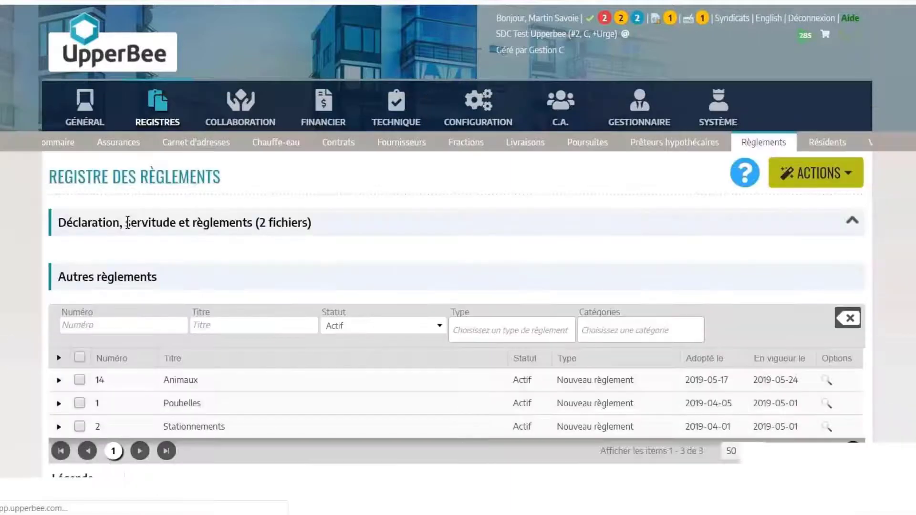
left_click(851, 228)
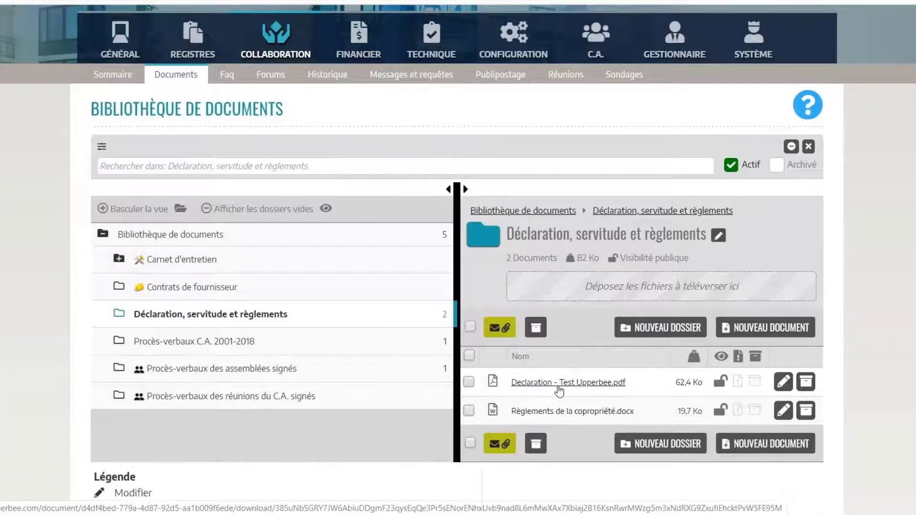
Step: Open the properties of Declaration - Test Upperbee.pdf and review its visibility, home page display and archive options
left_click(785, 387)
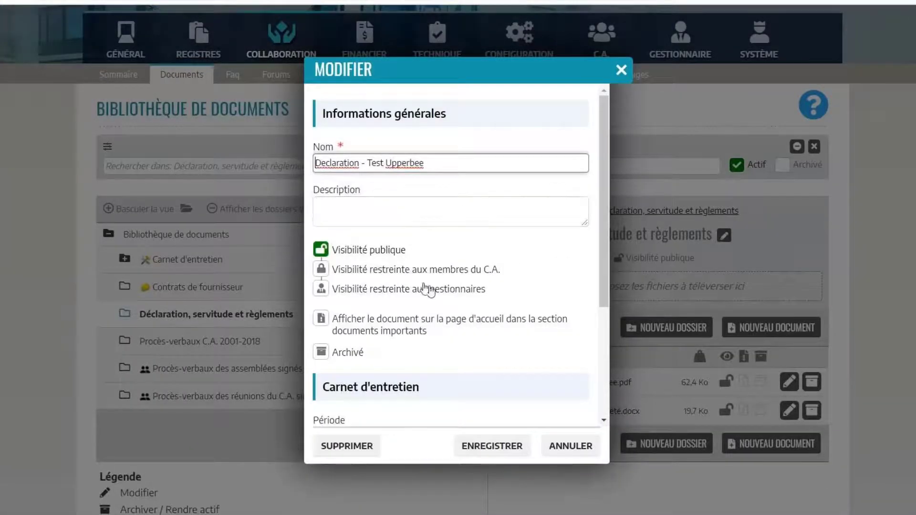
scroll(420, 265, "down", 1)
scroll(422, 270, "down", 1)
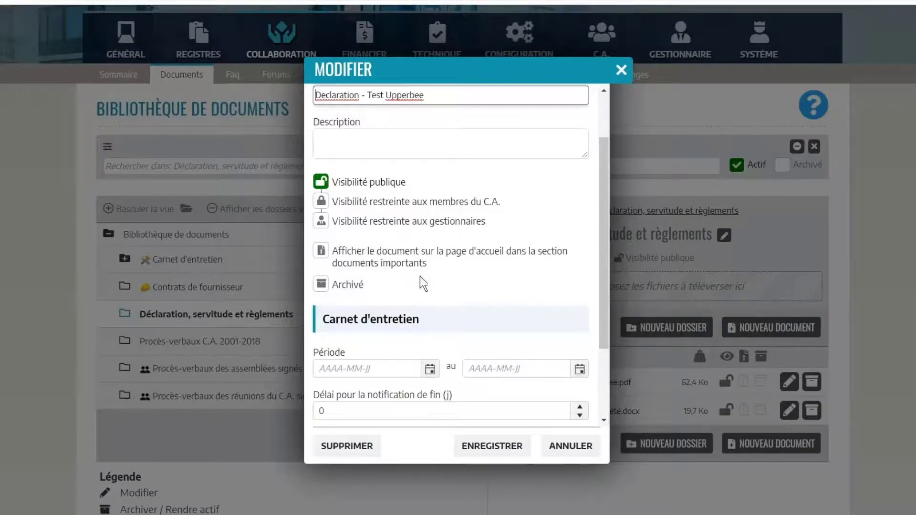
scroll(420, 276, "down", 1)
scroll(418, 274, "down", 2)
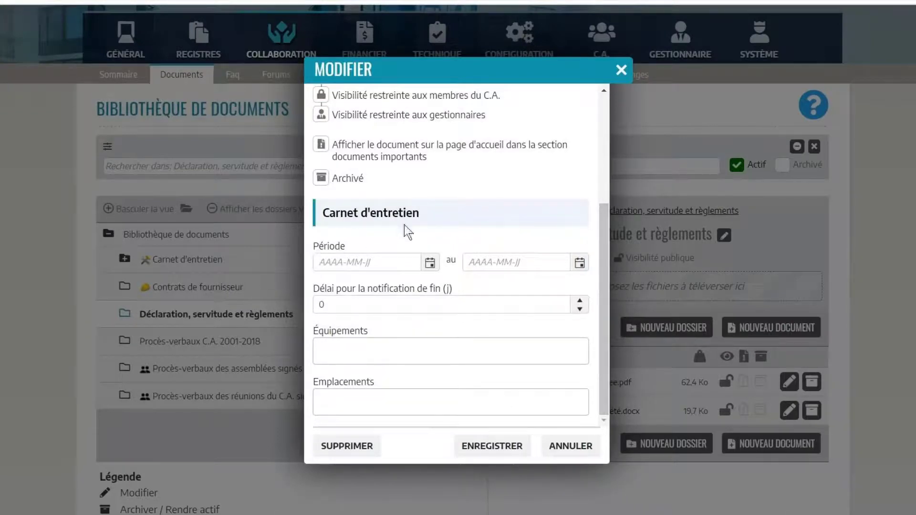
Step: Examine the Carnet d'entretien period, end-notification delay, equipment and location fields, and save the document's properties
left_click(342, 262)
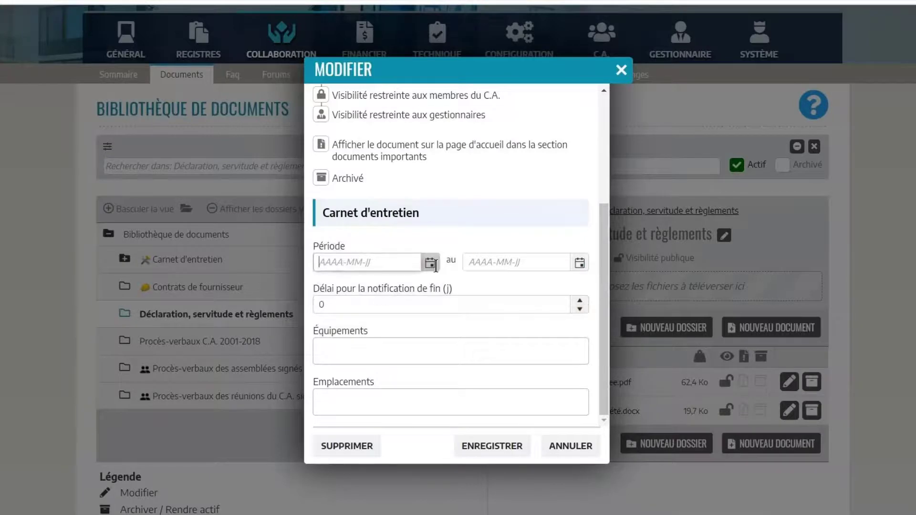
left_click(496, 267)
double_click(467, 228)
left_click(441, 247)
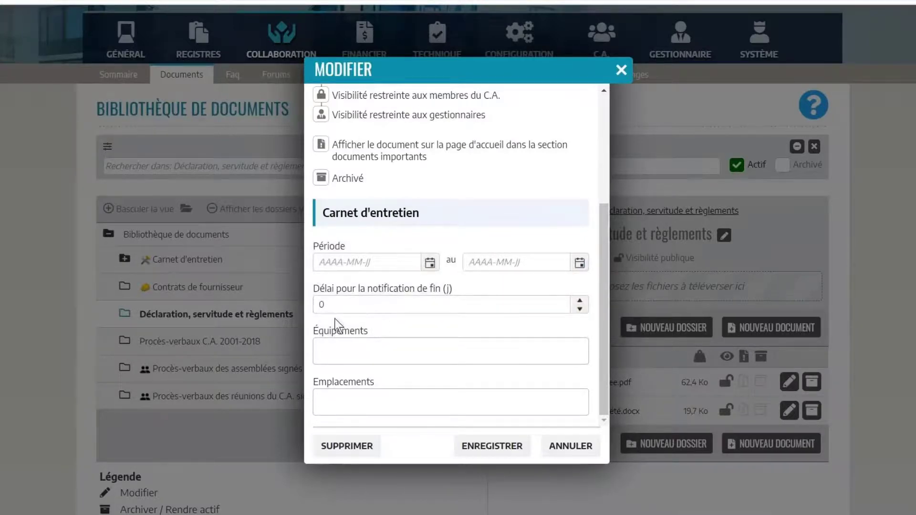
left_click(322, 305)
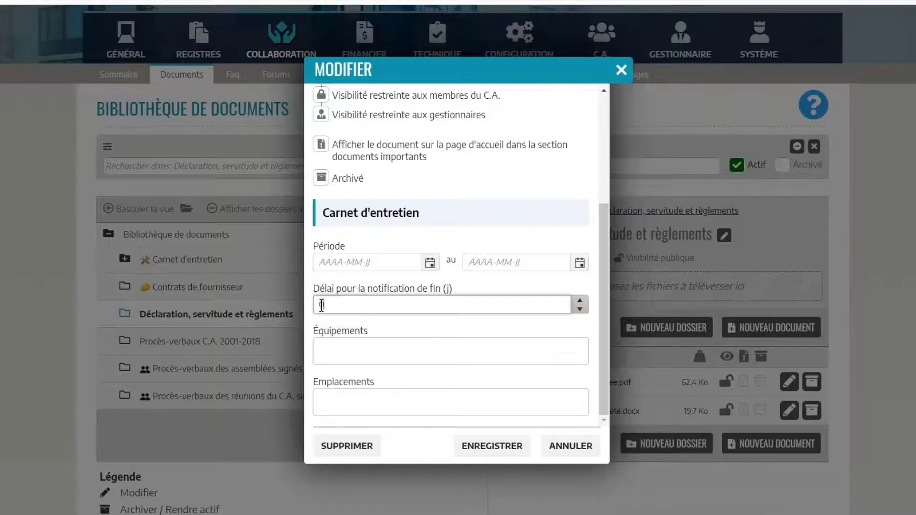
left_click(348, 346)
left_click(367, 401)
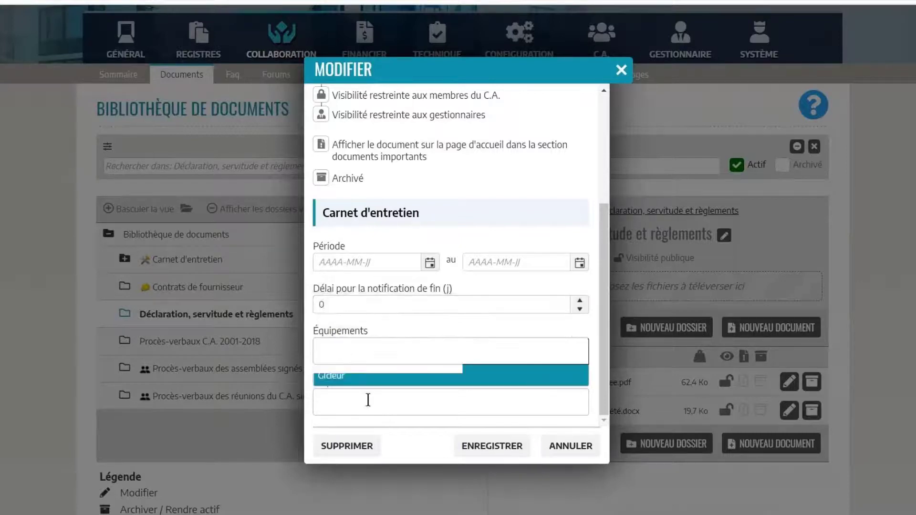
left_click(450, 330)
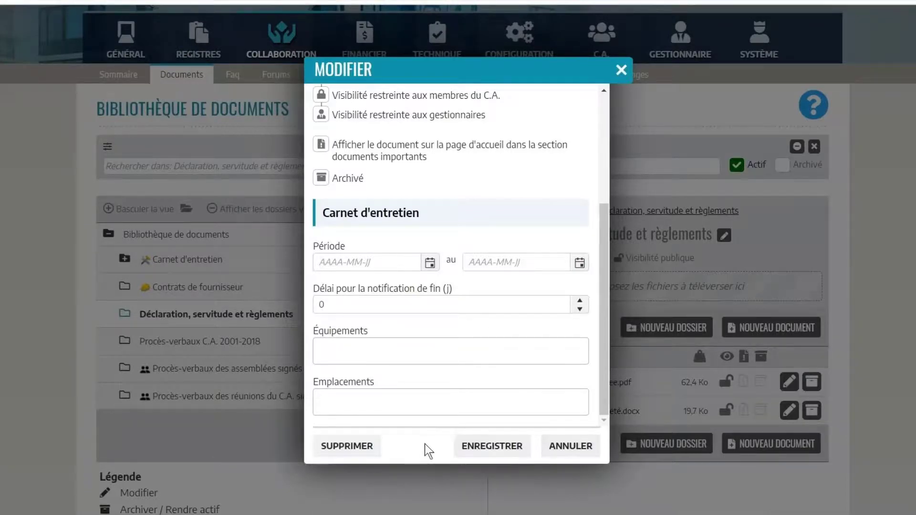
scroll(471, 217, "up", 1)
scroll(476, 217, "up", 5)
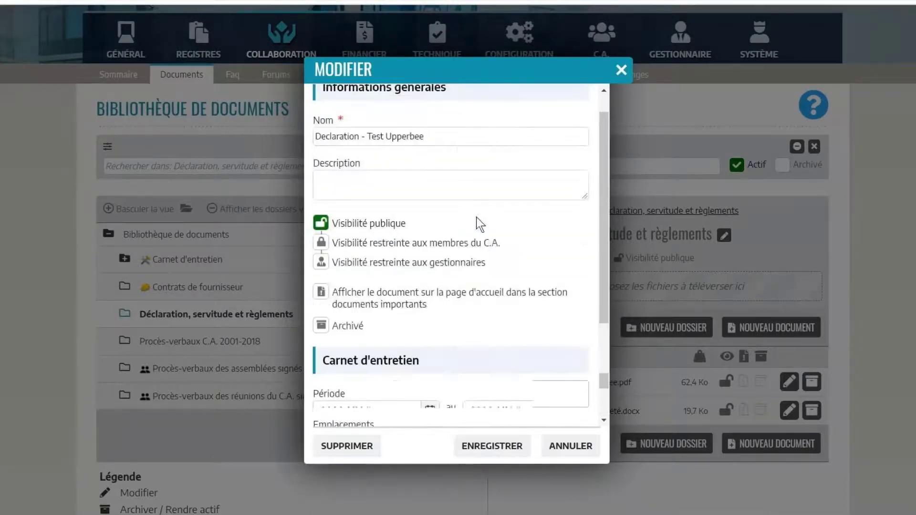
scroll(479, 217, "down", 5)
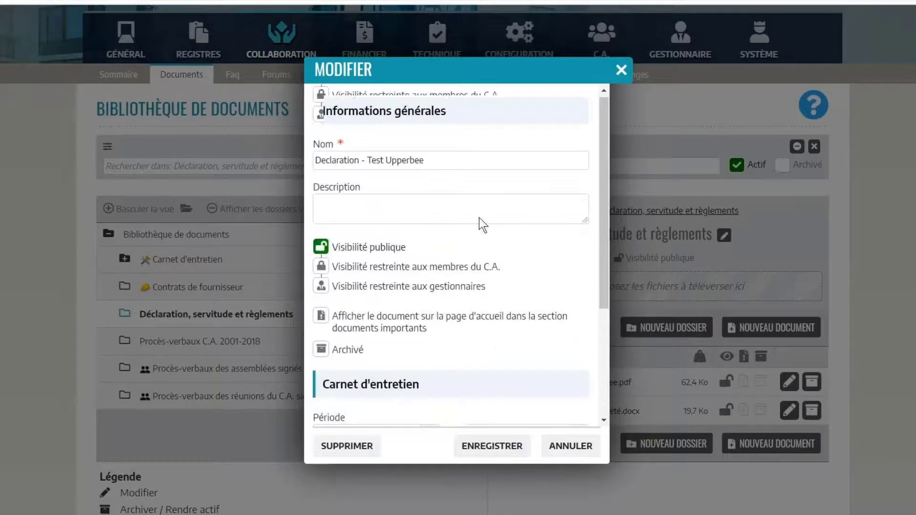
left_click(492, 446)
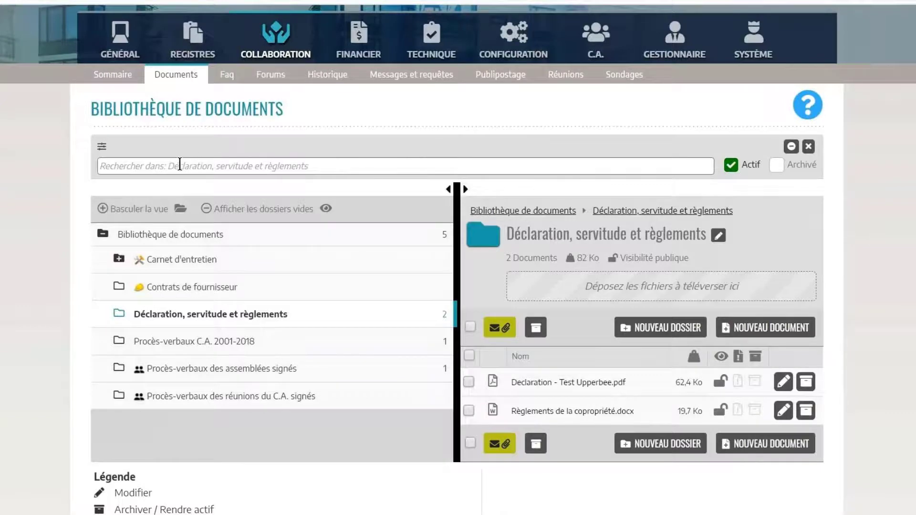
Step: Search the entire document library for "Decla" and try the active and archived status filters
left_click(153, 240)
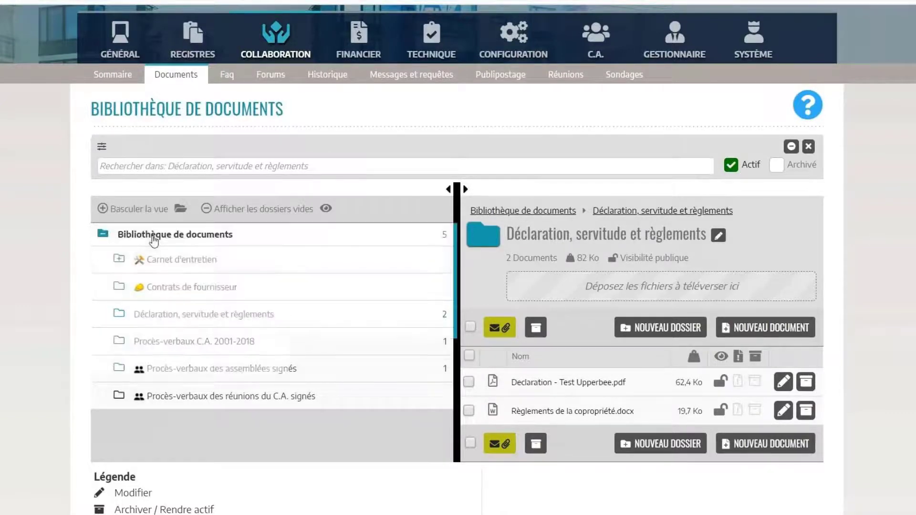
left_click(189, 162)
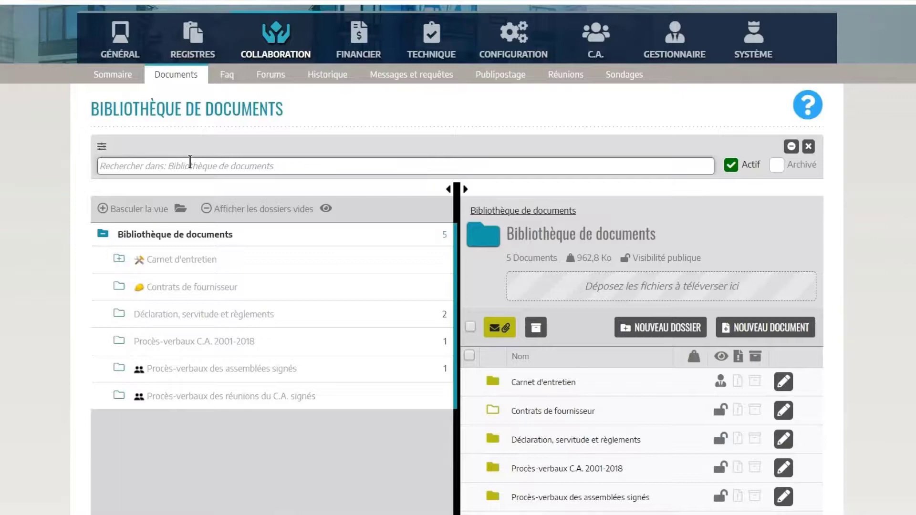
type("Decla")
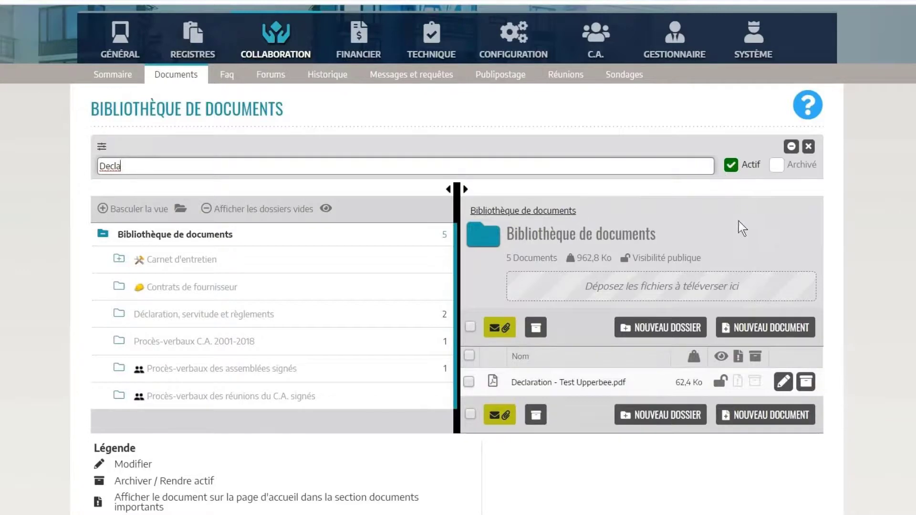
left_click(731, 165)
left_click(778, 167)
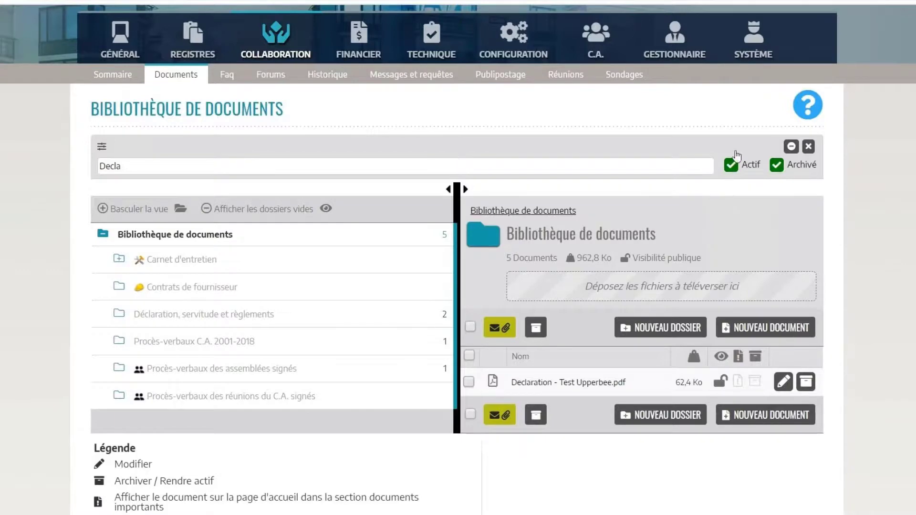
left_click(735, 168)
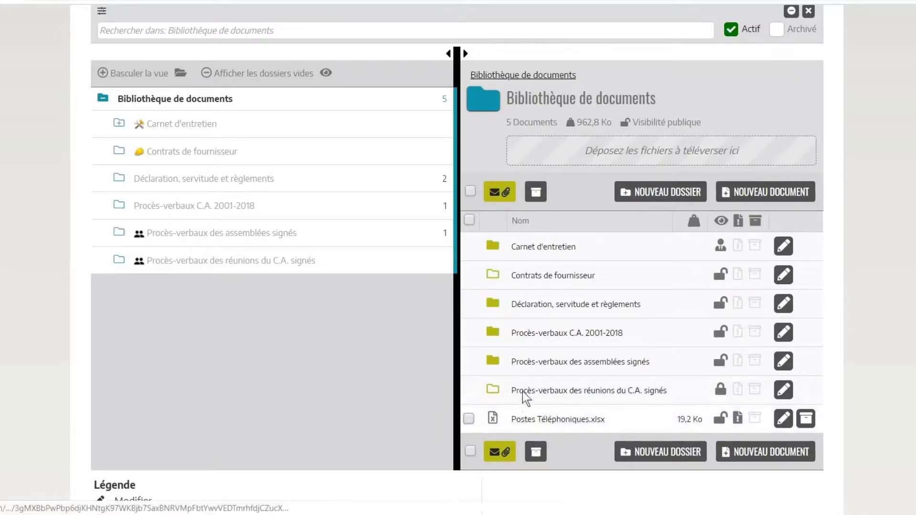
Step: Select Declaration - Test Upperbee.pdf in the Déclaration, servitude et règlements folder and start sending it by e-mail
left_click(532, 308)
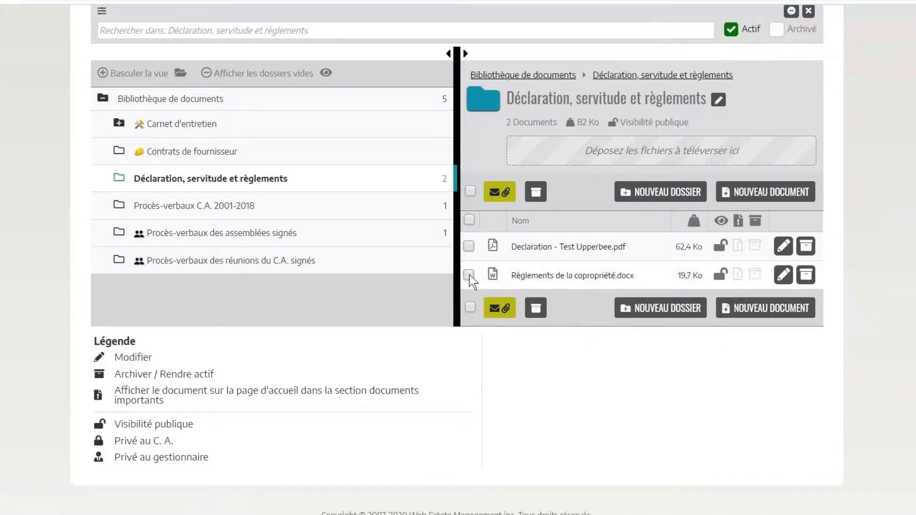
left_click(469, 247)
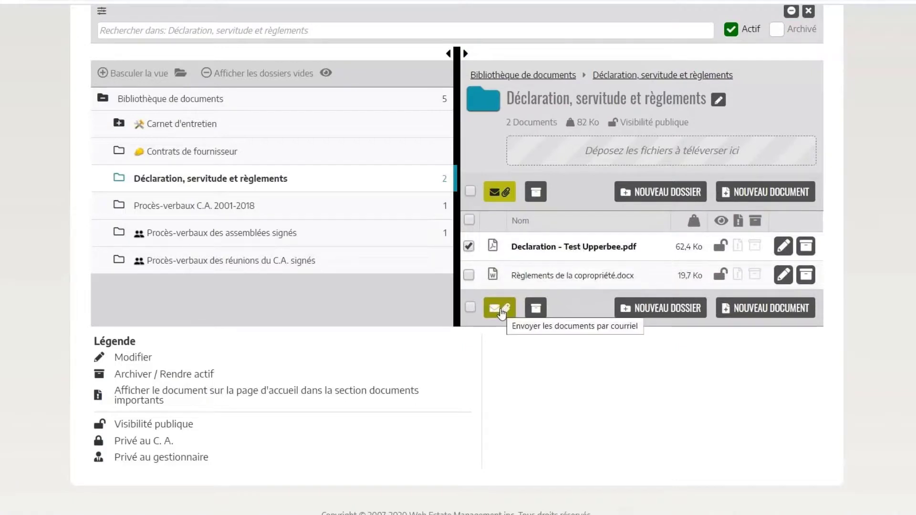
left_click(499, 309)
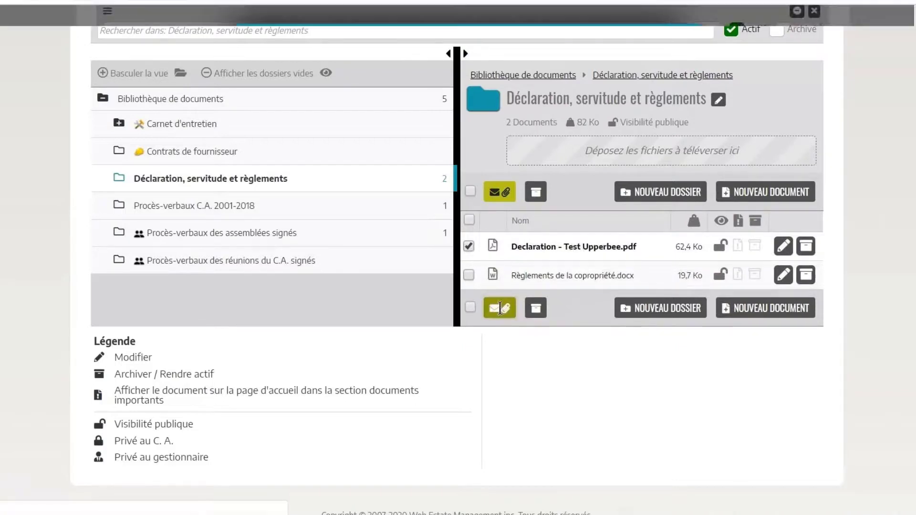